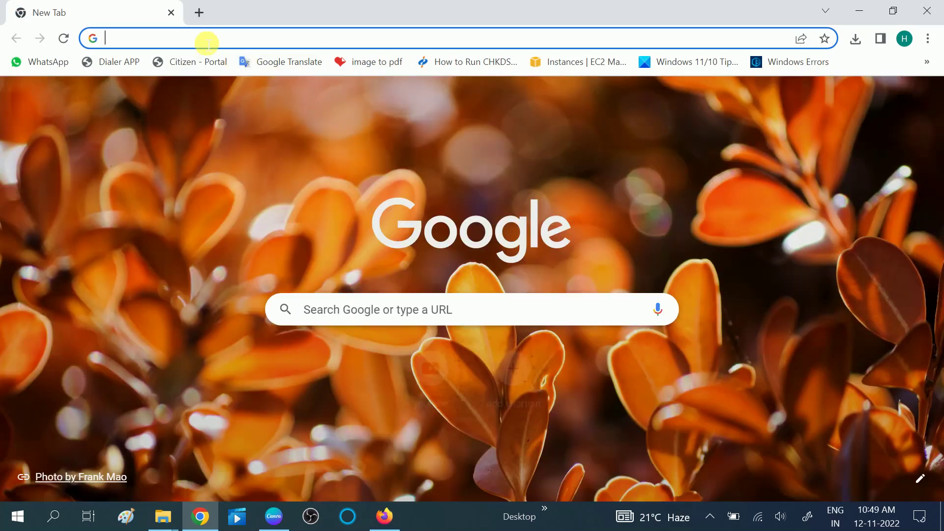
- Search Google for 'any website' and open the Wix and InfoAboutTomorrow results in new tabs
{"action": "type", "text": "any web"}
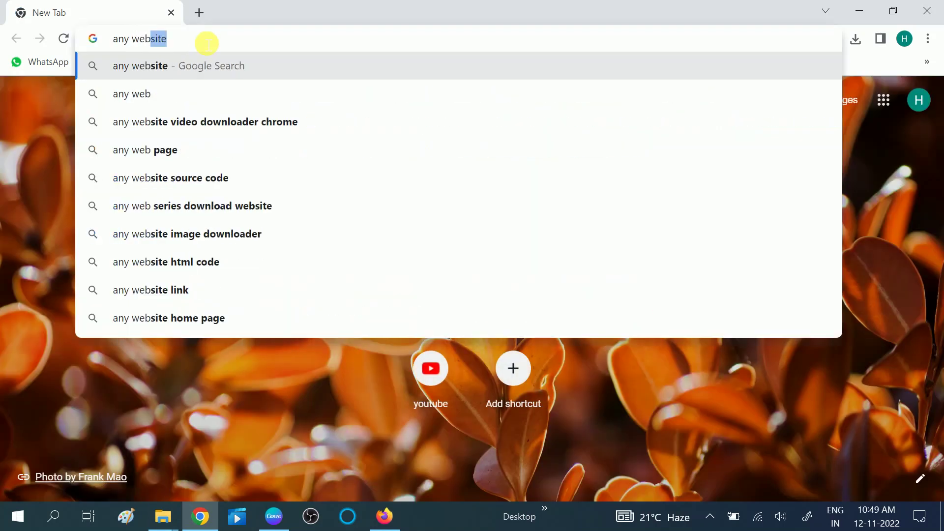
{"action": "type", "text": "site"}
{"action": "key", "text": "Return"}
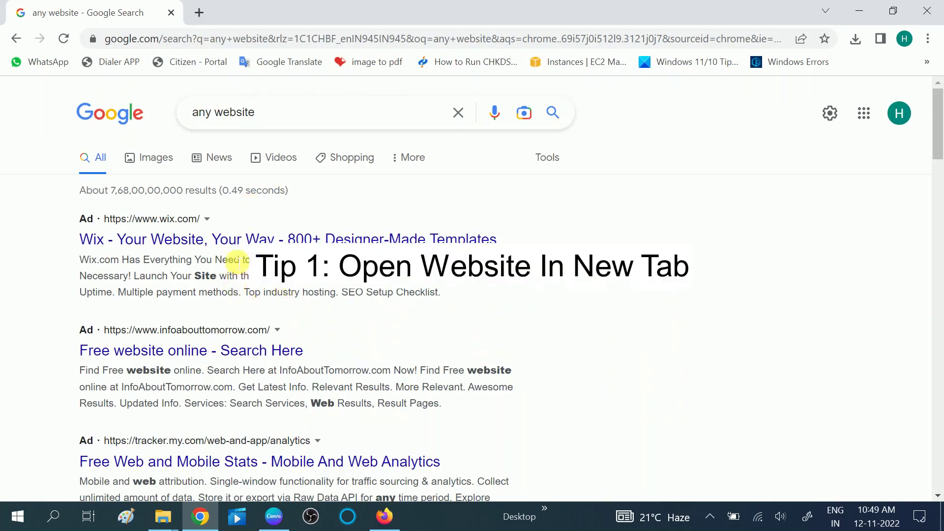
{"action": "right_click", "coordinate": [231, 241]}
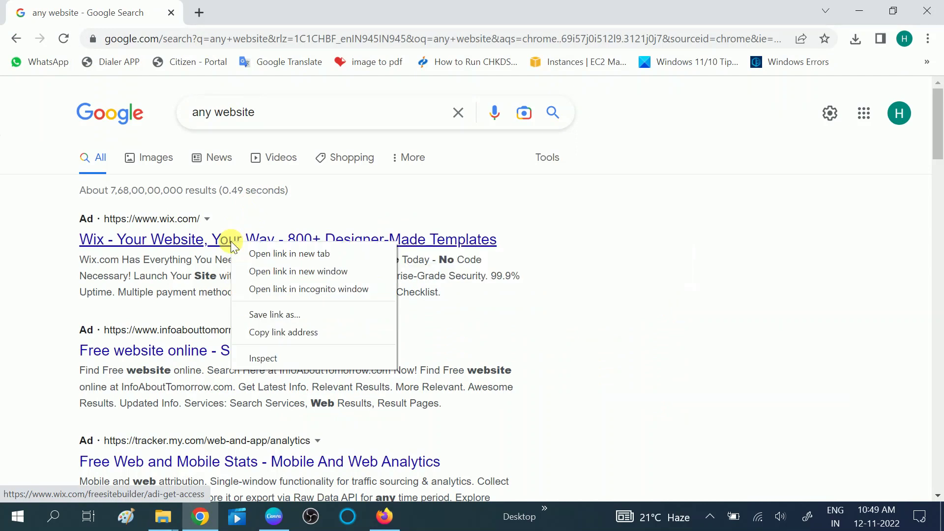
{"action": "left_click", "coordinate": [288, 253]}
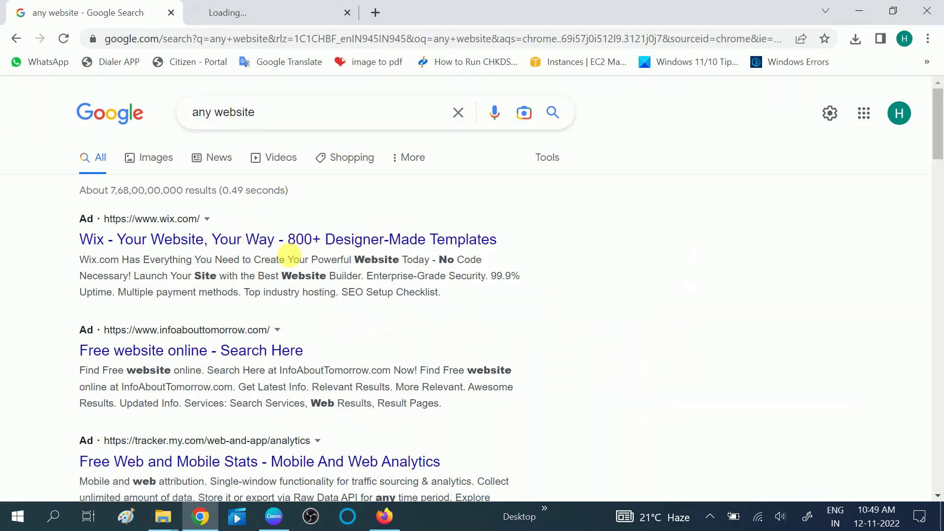
{"action": "right_click", "coordinate": [190, 354]}
{"action": "left_click", "coordinate": [239, 362]}
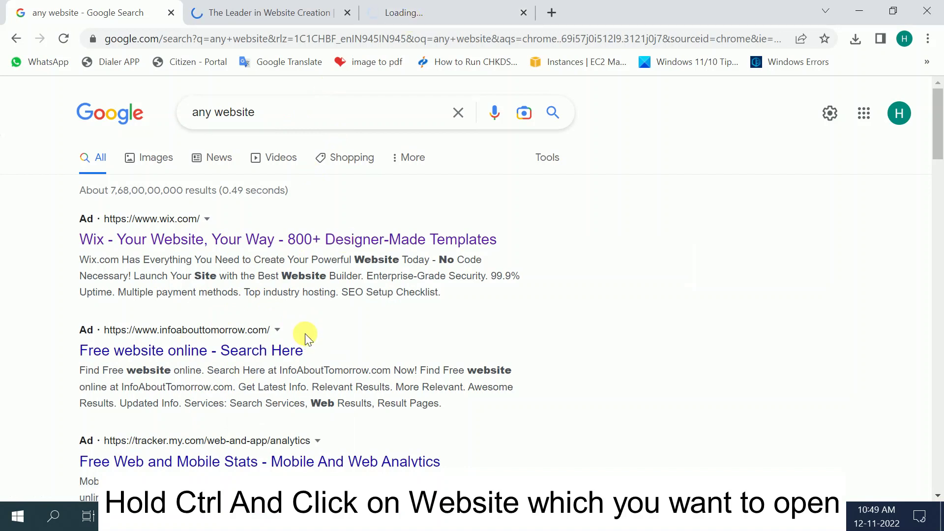
- Open the Free Web and Mobile Stats and Productopia results in new tabs
{"action": "scroll", "coordinate": [306, 337], "scroll_direction": "down", "scroll_amount": 3}
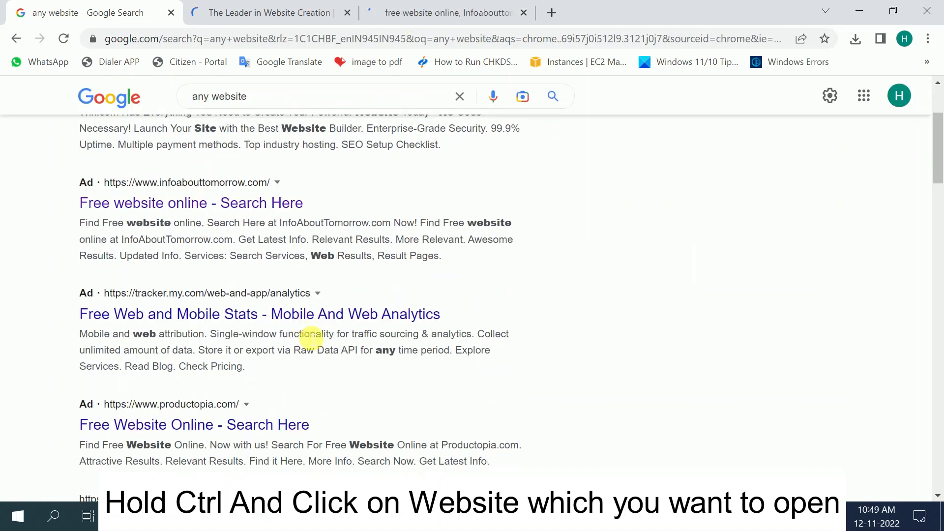
{"action": "left_click", "coordinate": [233, 313], "text": "ctrl"}
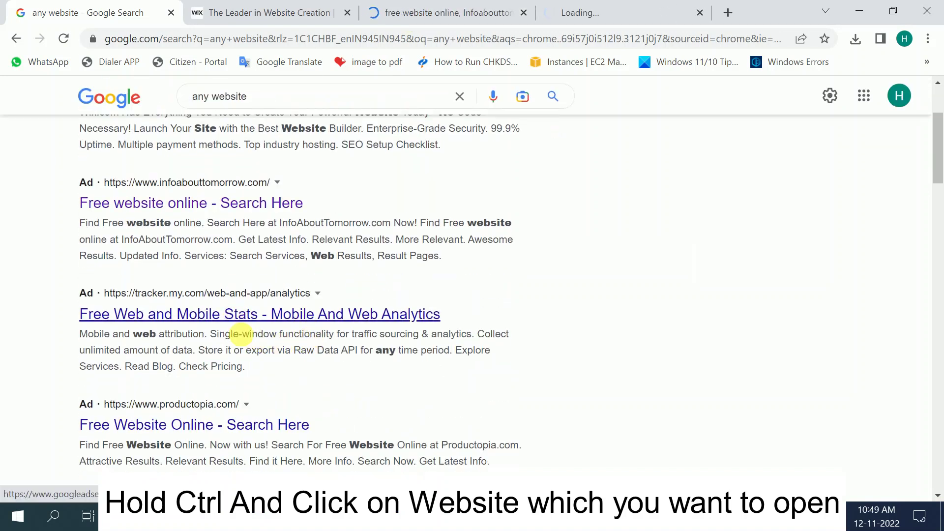
{"action": "left_click", "coordinate": [221, 424], "text": "ctrl"}
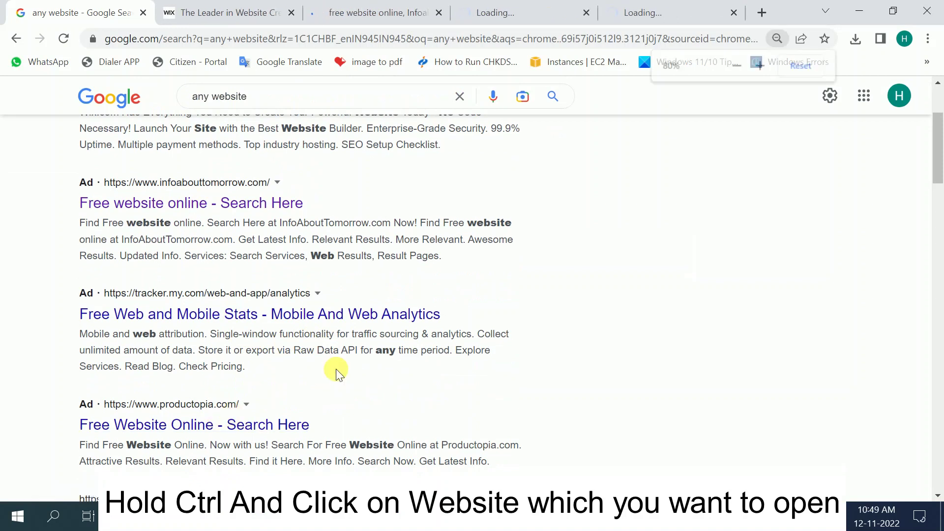
{"action": "key", "text": "ctrl+minus"}
{"action": "scroll", "coordinate": [336, 369], "scroll_direction": "down", "scroll_amount": 3}
{"action": "scroll", "coordinate": [335, 368], "scroll_direction": "down", "scroll_amount": 1}
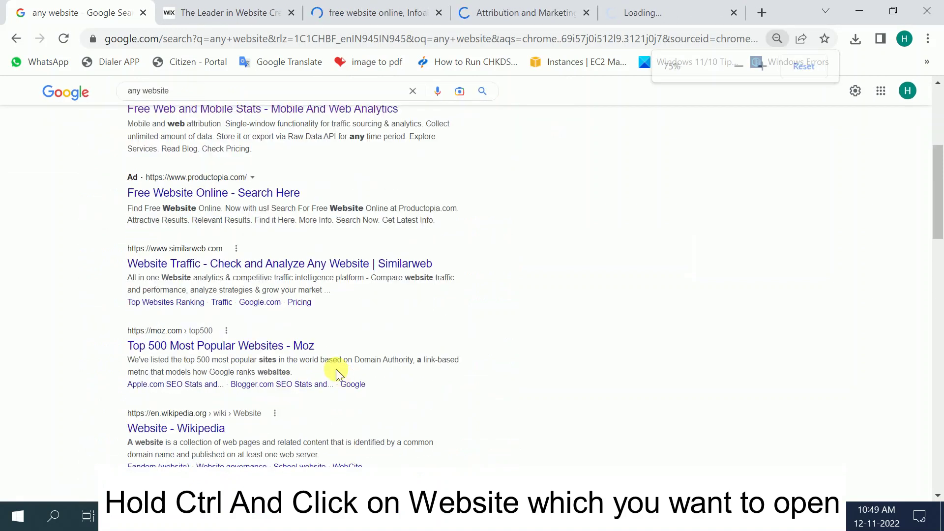
{"action": "key", "text": "ctrl+0"}
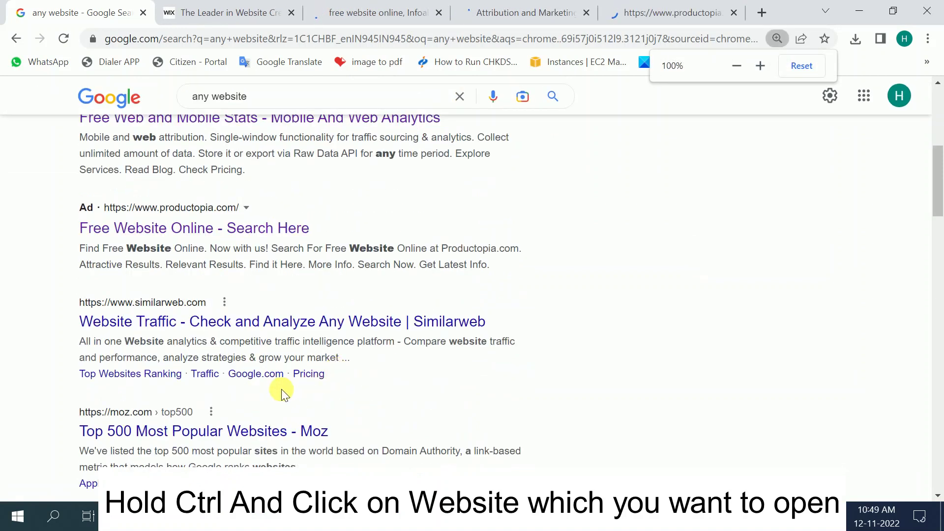
- Open the Website - Wikipedia and IONOS Website Checker results in new tabs, then view Wix
{"action": "scroll", "coordinate": [281, 388], "scroll_direction": "down", "scroll_amount": 3}
{"action": "scroll", "coordinate": [281, 389], "scroll_direction": "down", "scroll_amount": 1}
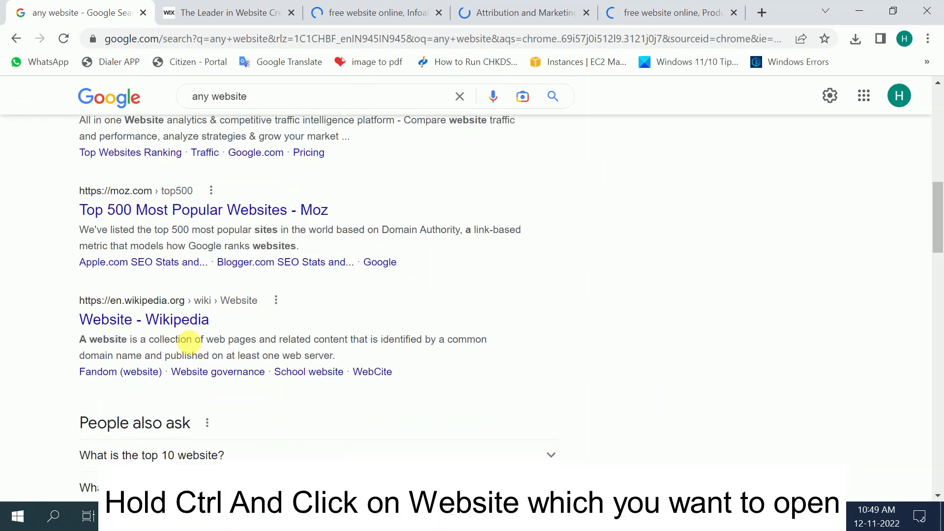
{"action": "left_click", "coordinate": [184, 321], "text": "ctrl"}
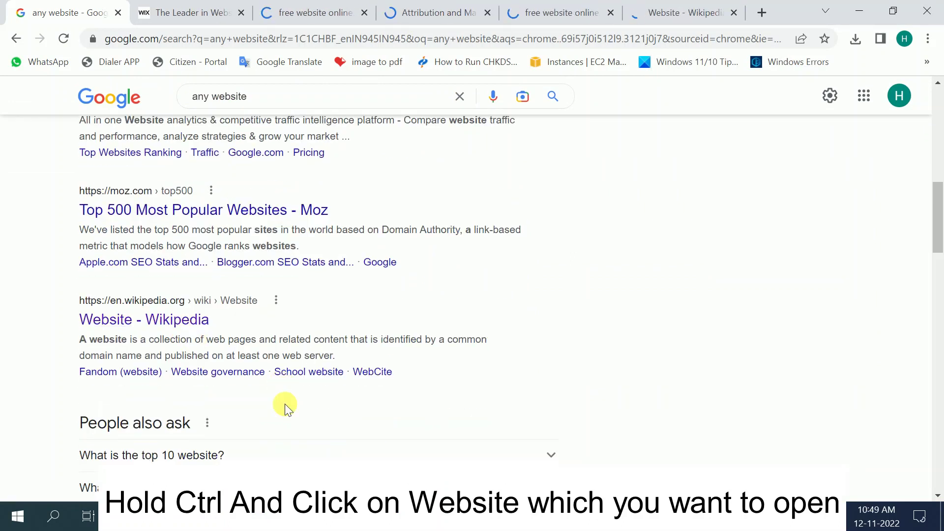
{"action": "scroll", "coordinate": [285, 404], "scroll_direction": "down", "scroll_amount": 3}
{"action": "scroll", "coordinate": [285, 404], "scroll_direction": "down", "scroll_amount": 1}
{"action": "scroll", "coordinate": [284, 404], "scroll_direction": "down", "scroll_amount": 1}
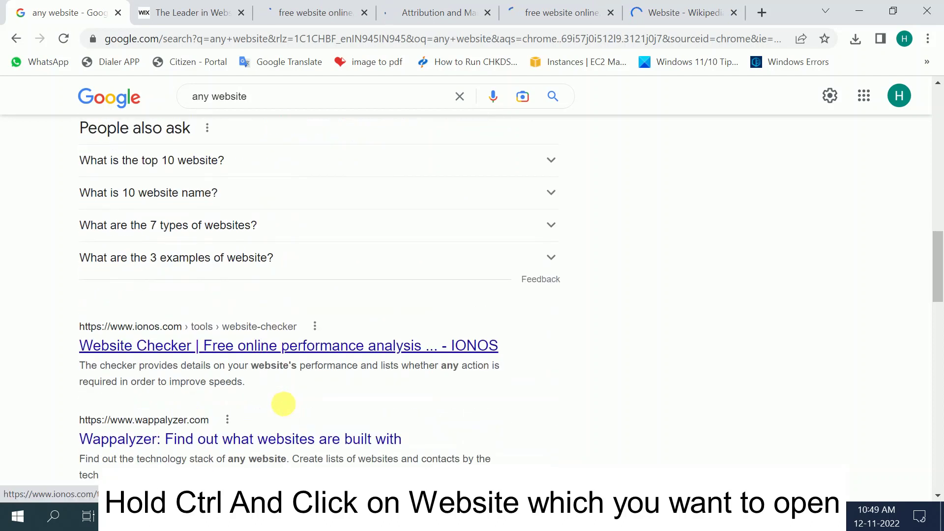
{"action": "left_click", "coordinate": [194, 348], "text": "ctrl"}
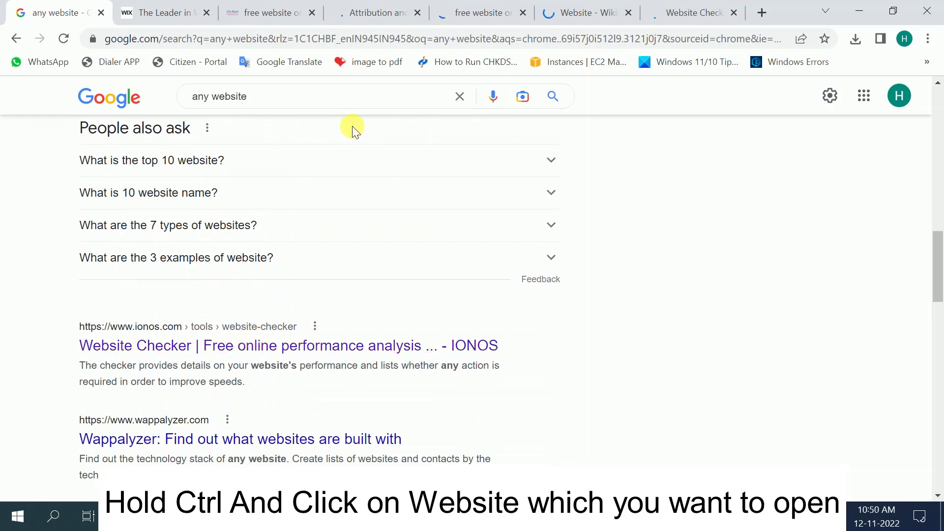
{"action": "key", "text": "ctrl+Tab"}
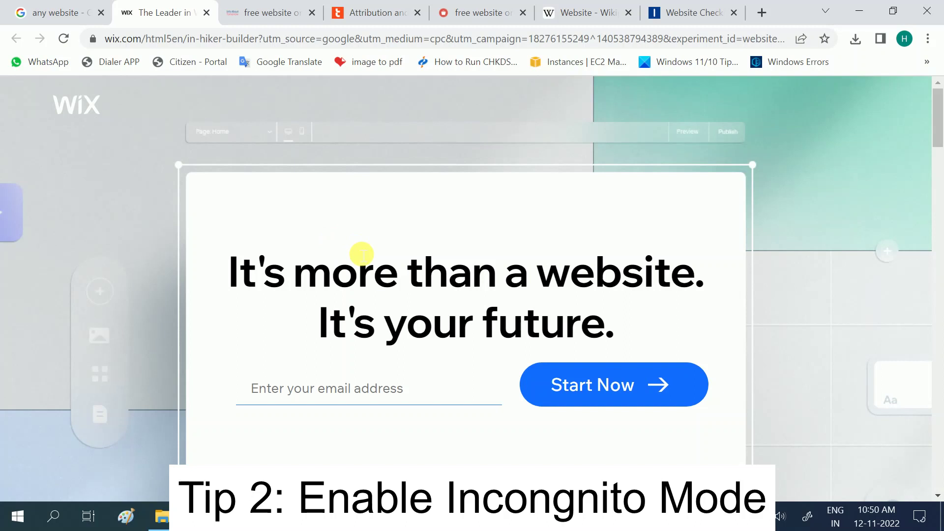
- Open a new blank tab and Chrome's main menu, then dismiss the menu
{"action": "left_click", "coordinate": [764, 15]}
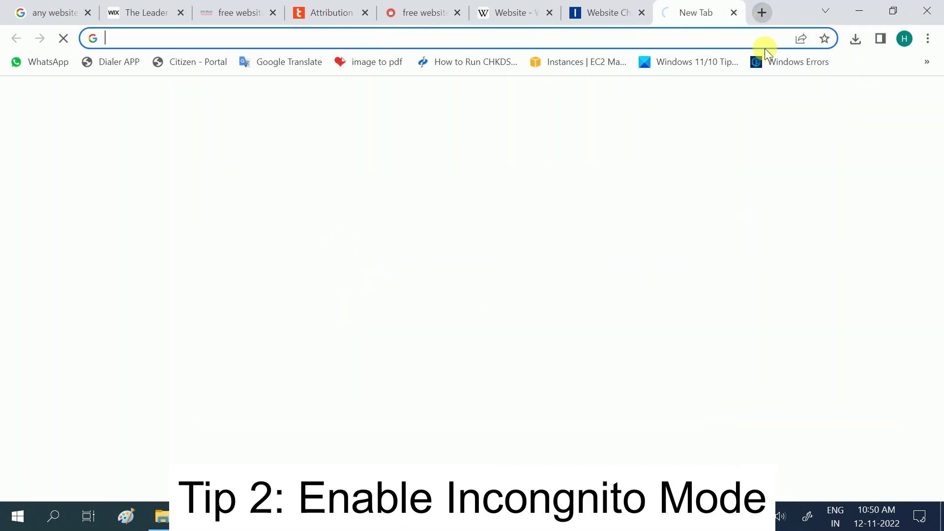
{"action": "left_click", "coordinate": [927, 40]}
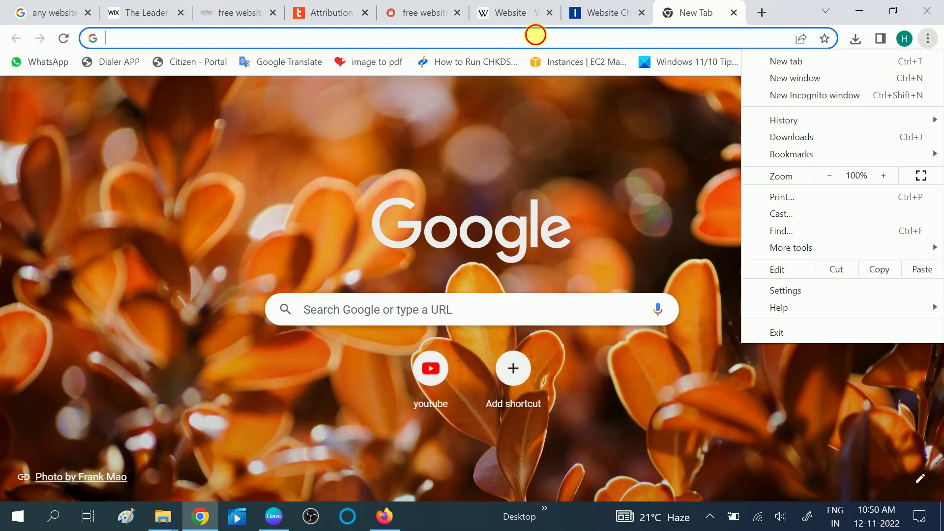
{"action": "left_click", "coordinate": [541, 40]}
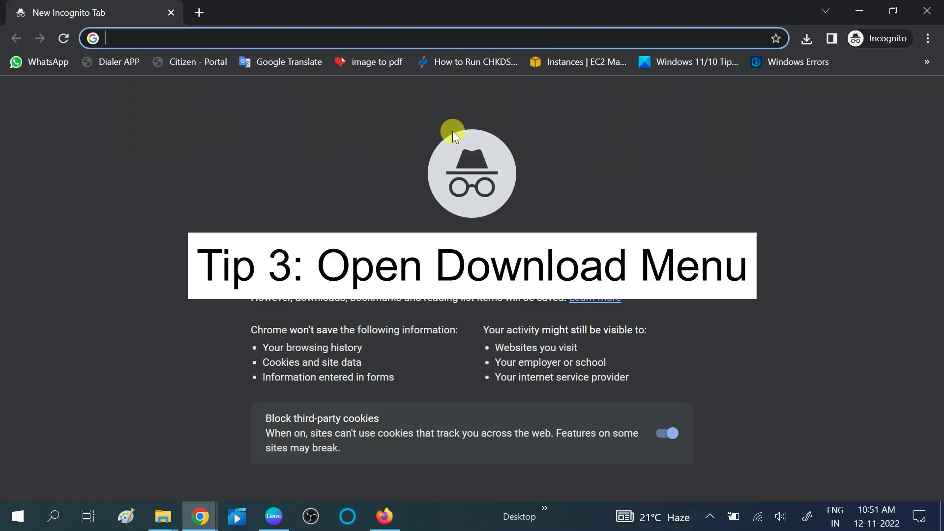
- Close the incognito window, show the Downloads page with Ctrl+J and scroll through past downloads
{"action": "left_click", "coordinate": [926, 11]}
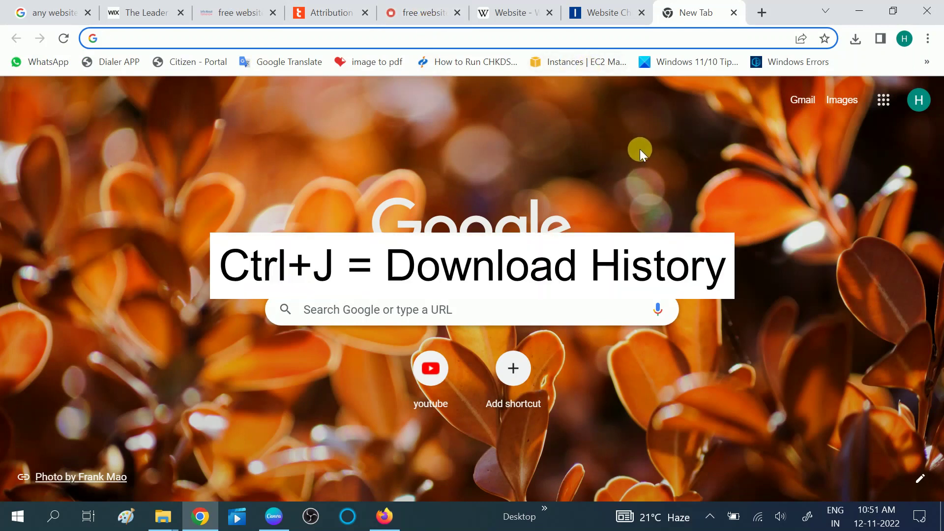
{"action": "key", "text": "ctrl+j"}
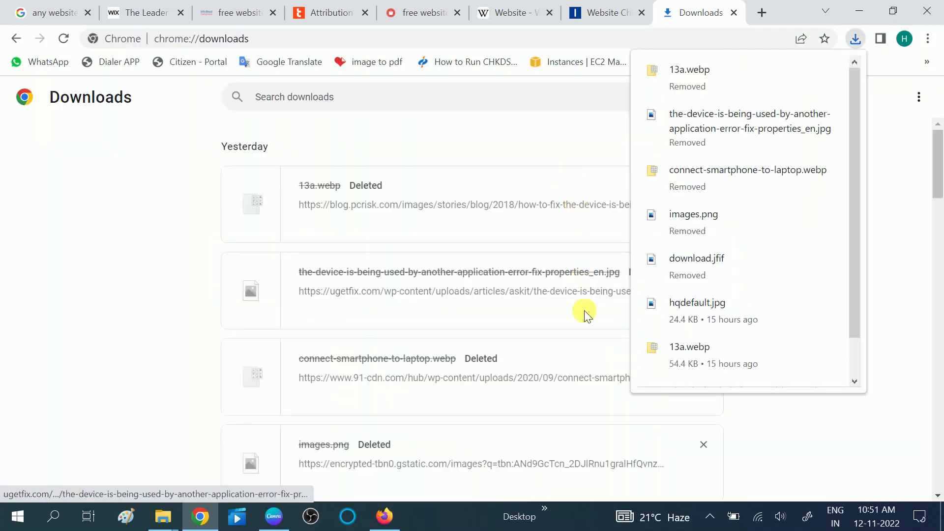
{"action": "scroll", "coordinate": [584, 311], "scroll_direction": "down", "scroll_amount": 4}
{"action": "scroll", "coordinate": [523, 240], "scroll_direction": "down", "scroll_amount": 2}
{"action": "scroll", "coordinate": [524, 240], "scroll_direction": "down", "scroll_amount": 6}
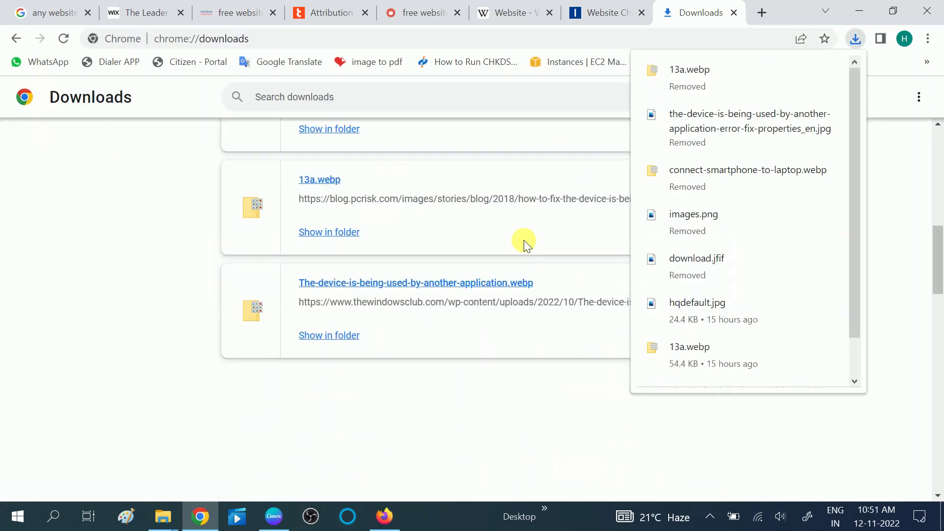
{"action": "scroll", "coordinate": [523, 240], "scroll_direction": "down", "scroll_amount": 4}
{"action": "scroll", "coordinate": [523, 239], "scroll_direction": "down", "scroll_amount": 3}
{"action": "scroll", "coordinate": [524, 240], "scroll_direction": "down", "scroll_amount": 4}
{"action": "scroll", "coordinate": [524, 234], "scroll_direction": "up", "scroll_amount": 1}
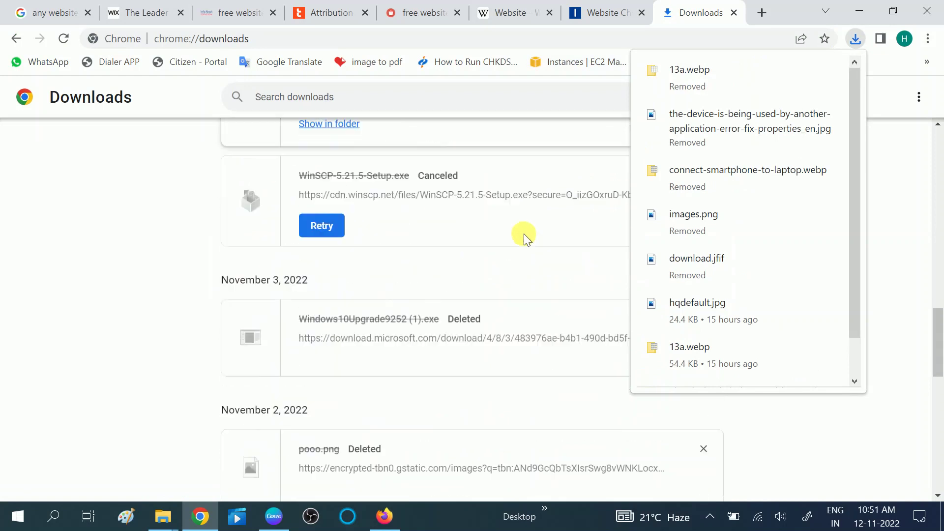
{"action": "scroll", "coordinate": [523, 234], "scroll_direction": "up", "scroll_amount": 2}
{"action": "scroll", "coordinate": [523, 234], "scroll_direction": "up", "scroll_amount": 6}
{"action": "scroll", "coordinate": [524, 234], "scroll_direction": "up", "scroll_amount": 5}
{"action": "scroll", "coordinate": [523, 234], "scroll_direction": "up", "scroll_amount": 6}
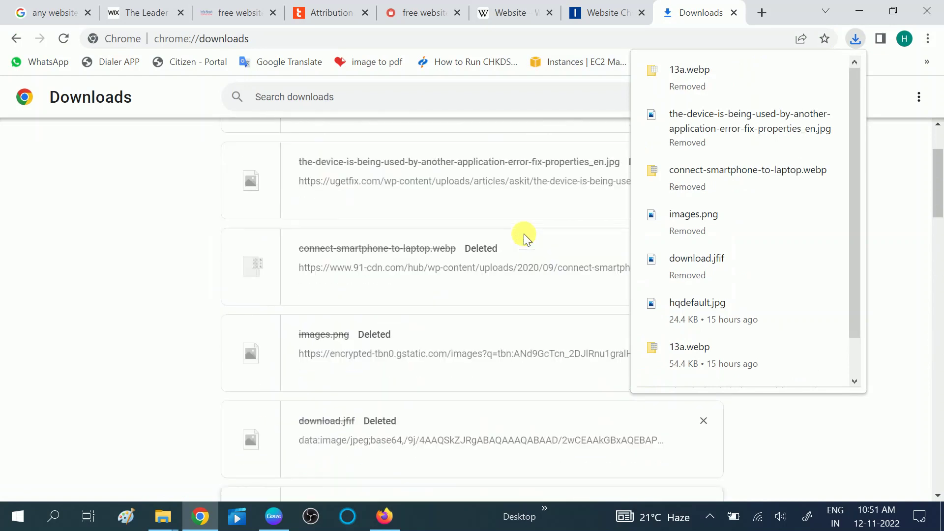
{"action": "scroll", "coordinate": [523, 234], "scroll_direction": "up", "scroll_amount": 2}
{"action": "scroll", "coordinate": [526, 310], "scroll_direction": "down", "scroll_amount": 5}
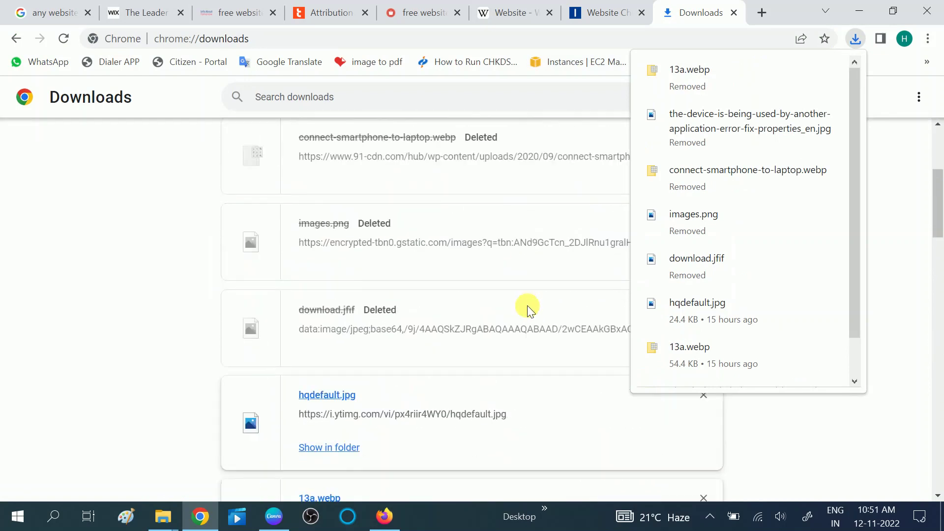
{"action": "scroll", "coordinate": [527, 307], "scroll_direction": "down", "scroll_amount": 1}
{"action": "scroll", "coordinate": [527, 307], "scroll_direction": "down", "scroll_amount": 5}
{"action": "scroll", "coordinate": [527, 305], "scroll_direction": "up", "scroll_amount": 4}
{"action": "scroll", "coordinate": [527, 305], "scroll_direction": "up", "scroll_amount": 5}
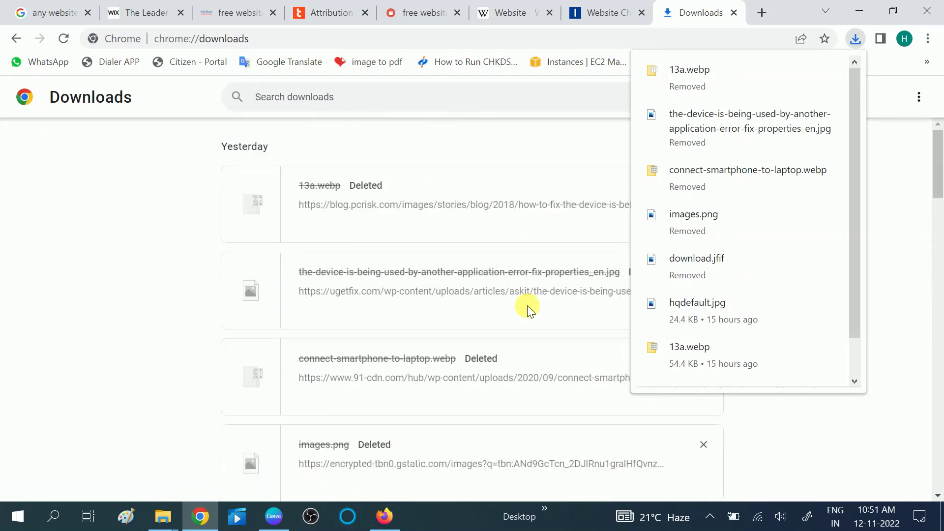
- Jump to the free website results tab, then Wix and Wikipedia, and close Website Checker
{"action": "key", "text": "ctrl+3"}
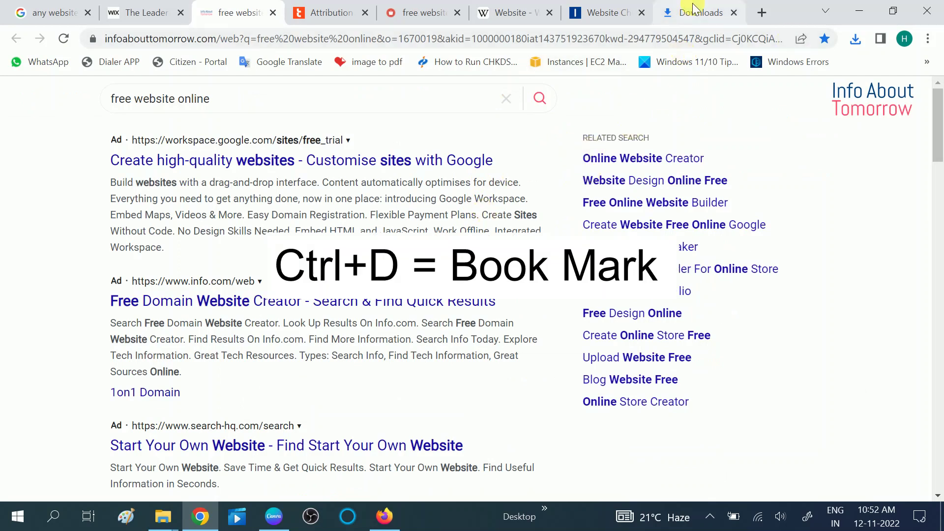
{"action": "left_click", "coordinate": [150, 18]}
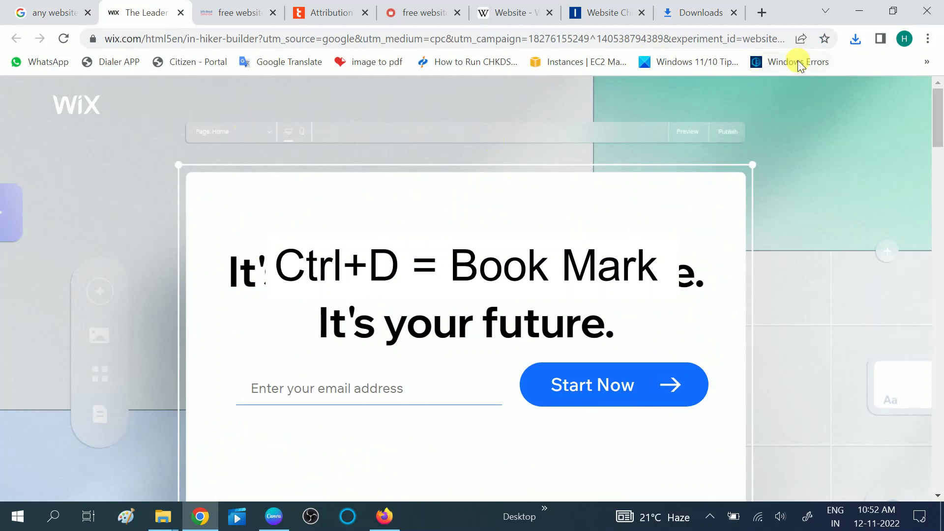
{"action": "key", "text": "ctrl+6"}
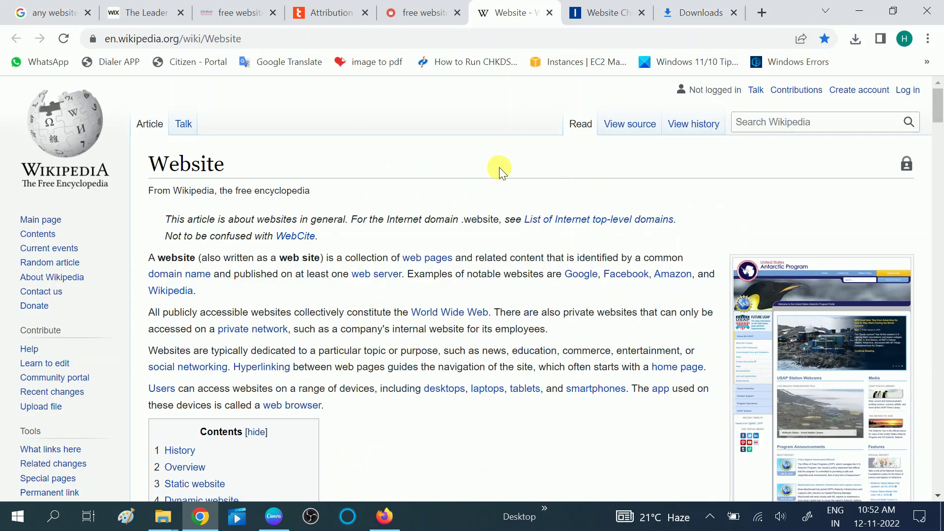
{"action": "left_click", "coordinate": [642, 13]}
- Close the Downloads, Wikipedia, Productopia, Attribution, InfoAboutTomorrow and Wix tabs, then reopen Wix
{"action": "left_click", "coordinate": [641, 12]}
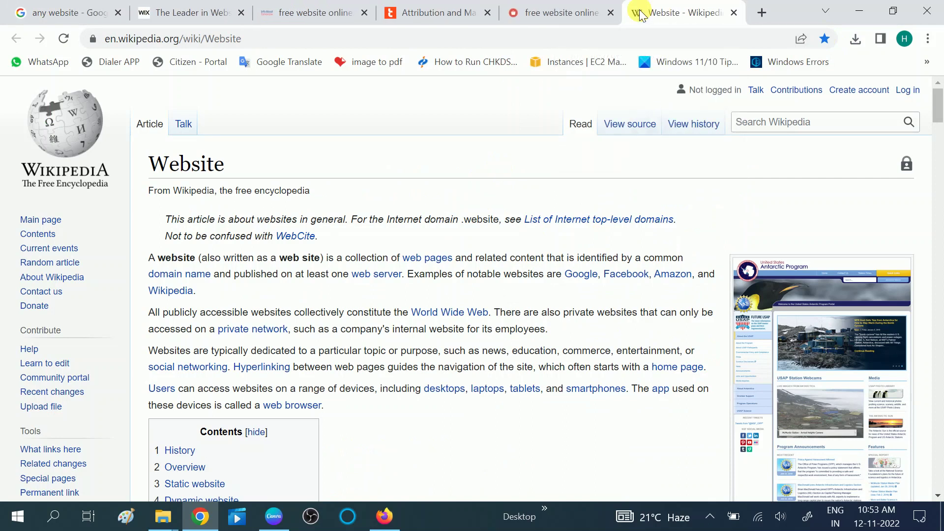
{"action": "key", "text": "ctrl+w"}
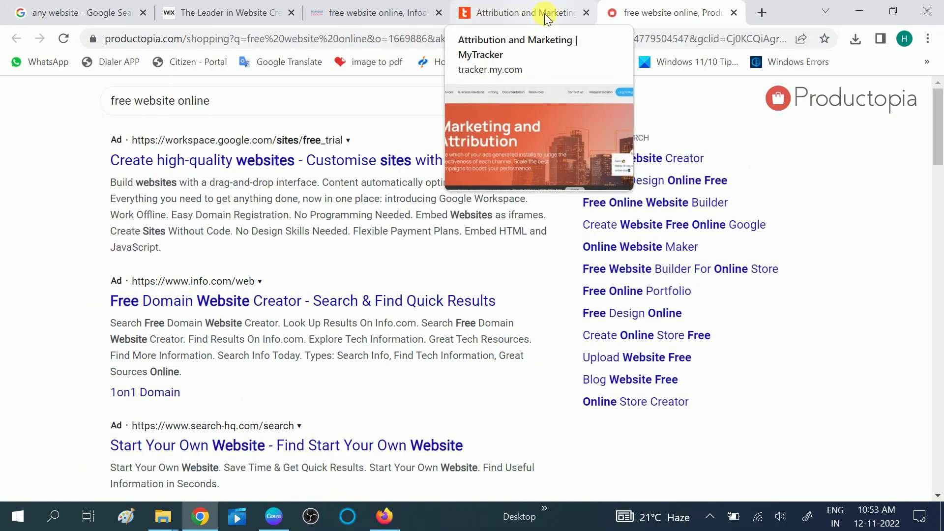
{"action": "left_click", "coordinate": [733, 13]}
{"action": "left_click", "coordinate": [700, 12]}
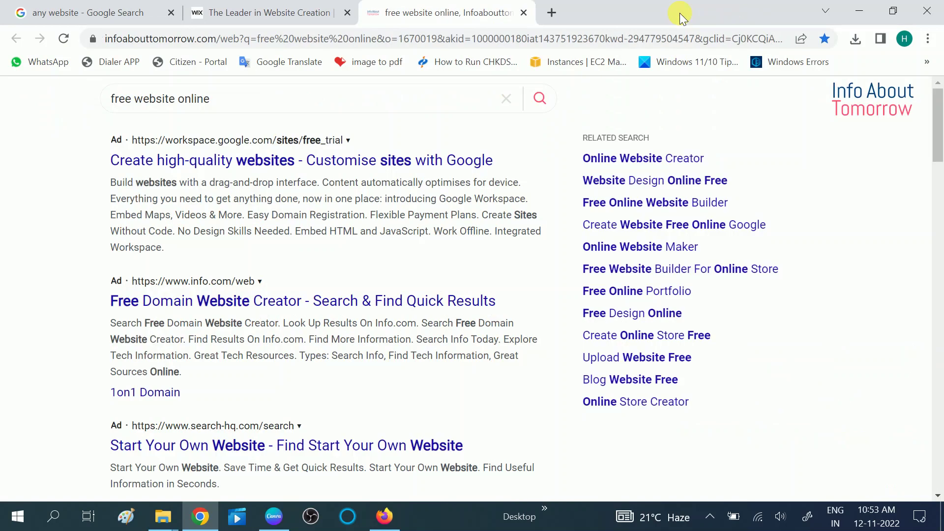
{"action": "left_click", "coordinate": [525, 12]}
{"action": "key", "text": "ctrl+w"}
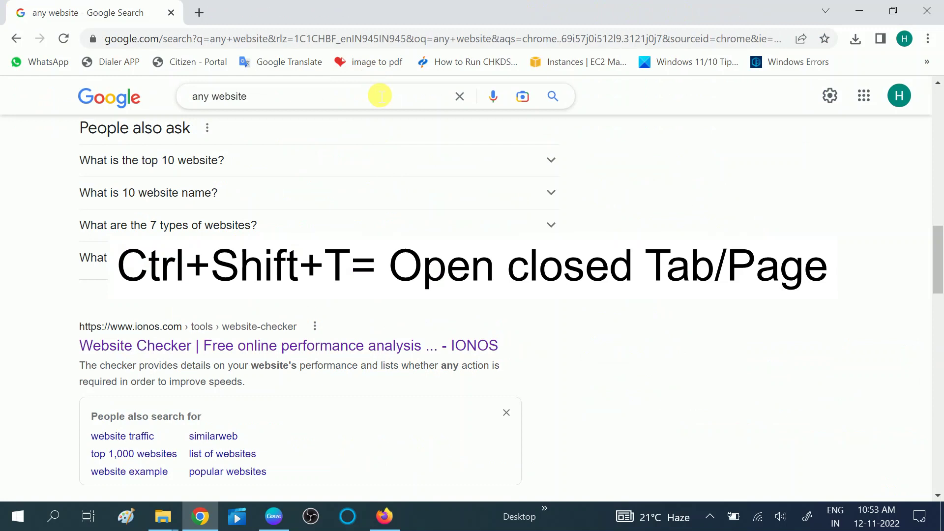
{"action": "key", "text": "ctrl+shift+t"}
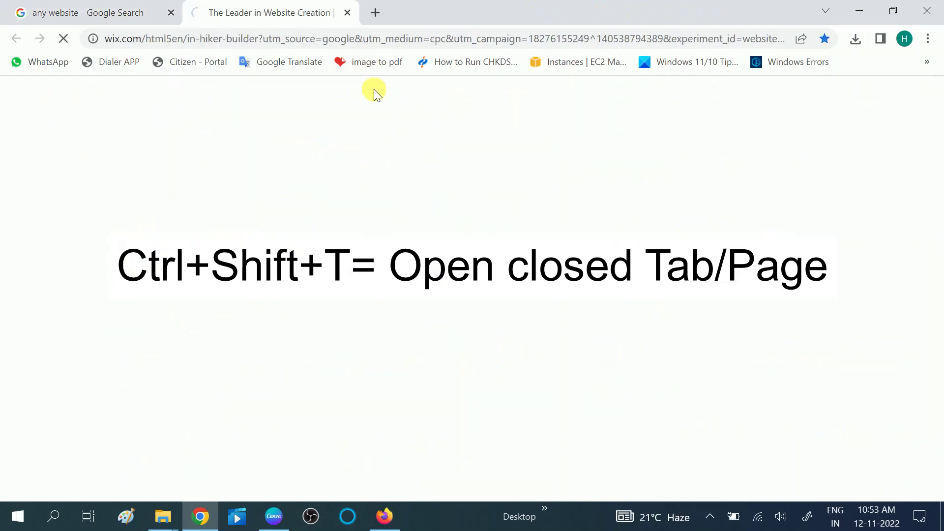